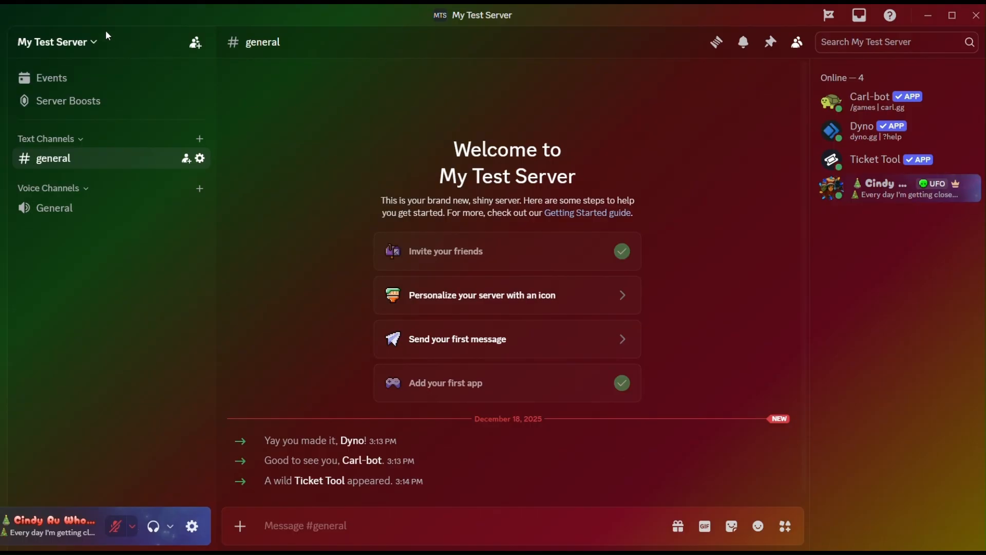
Open My Test Server's settings and review the server profile options from name and banner to traits, games and private profile
left_click(93, 40)
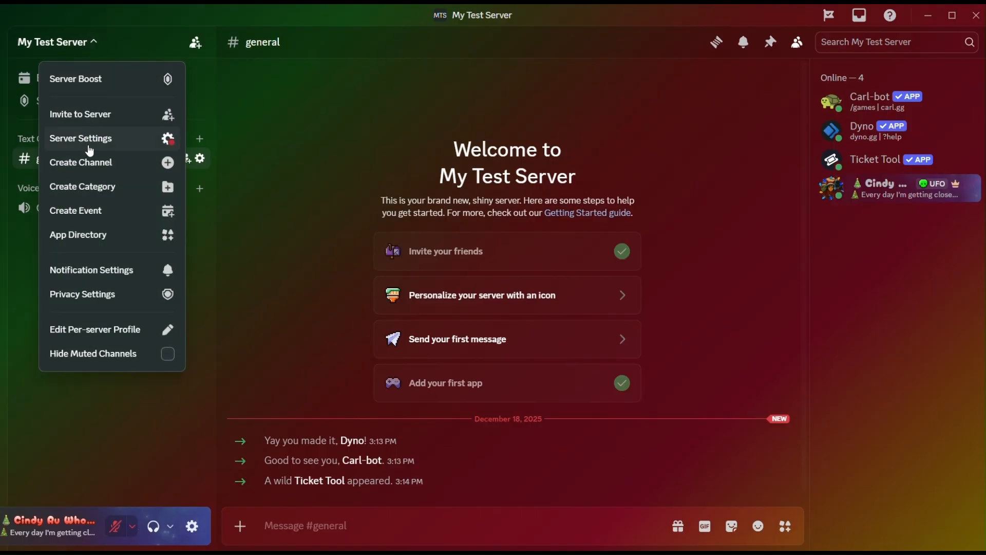
left_click(90, 148)
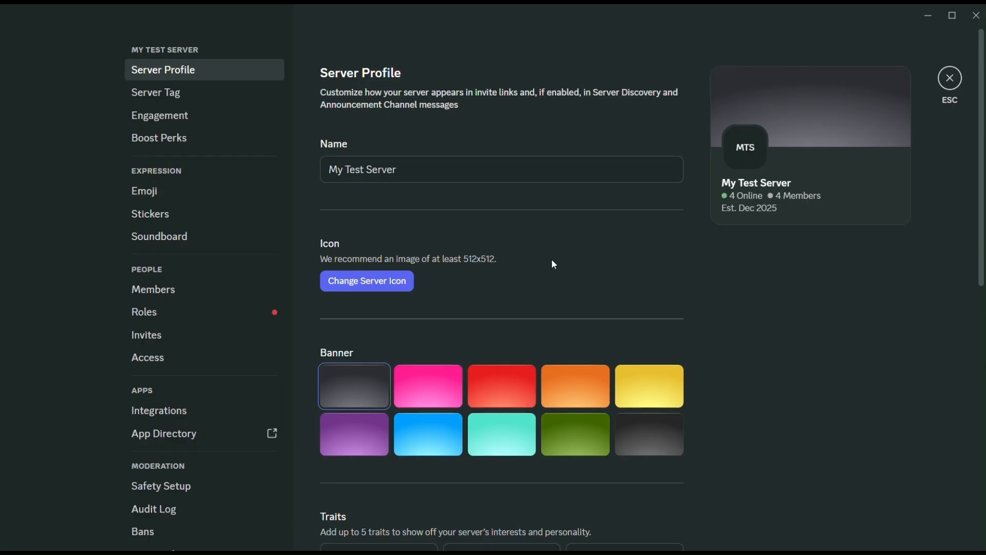
scroll(553, 264, "down", 1)
scroll(553, 264, "down", 5)
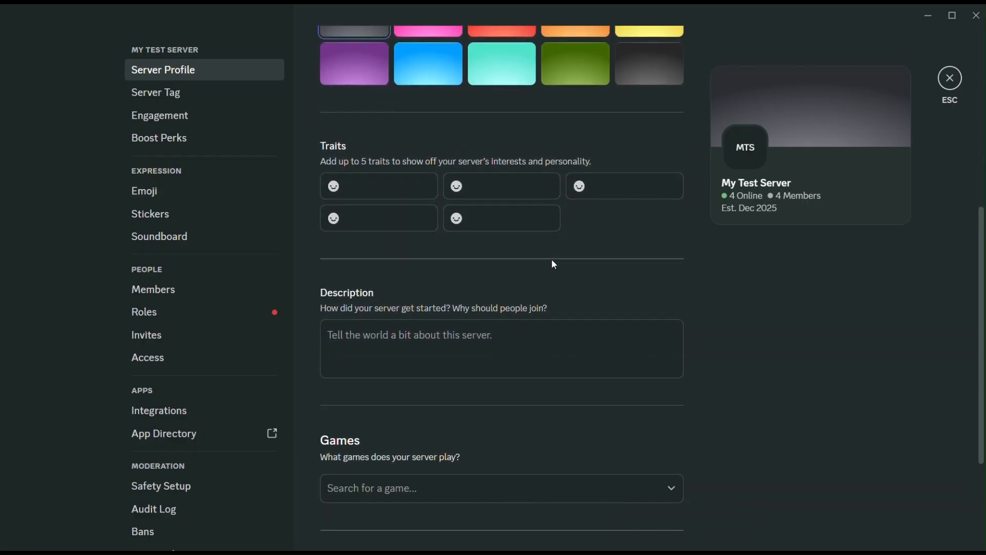
scroll(553, 262, "down", 3)
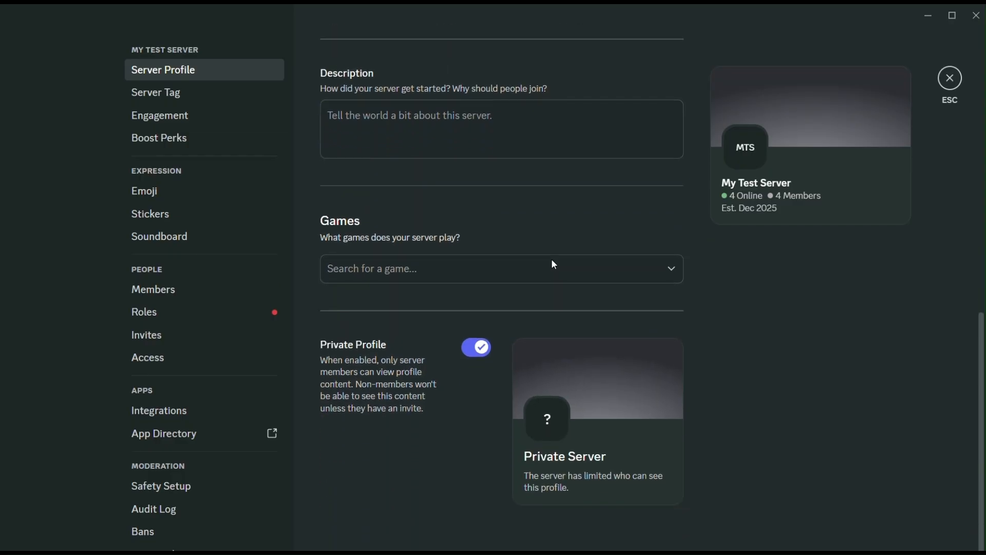
scroll(553, 265, "up", 9)
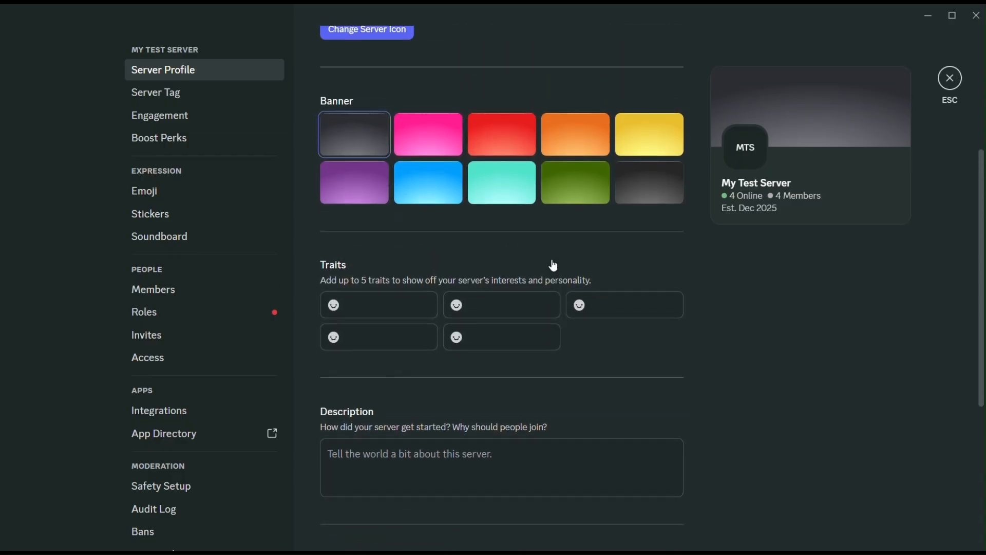
scroll(553, 265, "up", 1)
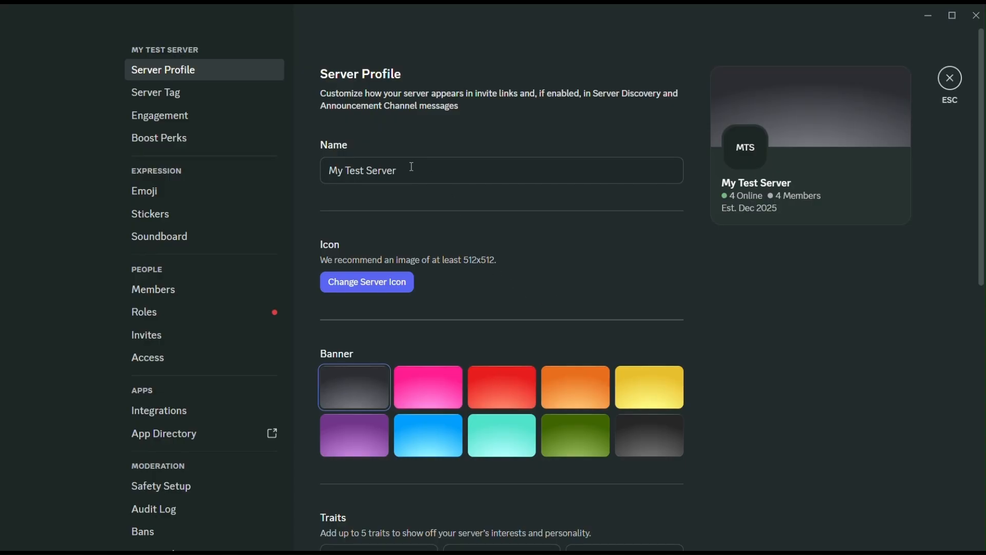
left_click(165, 127)
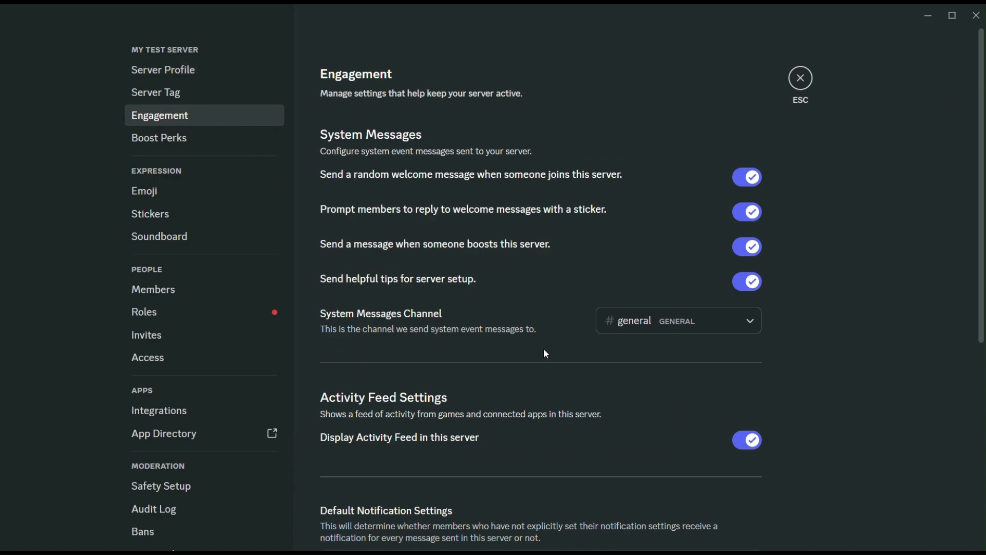
scroll(561, 339, "down", 4)
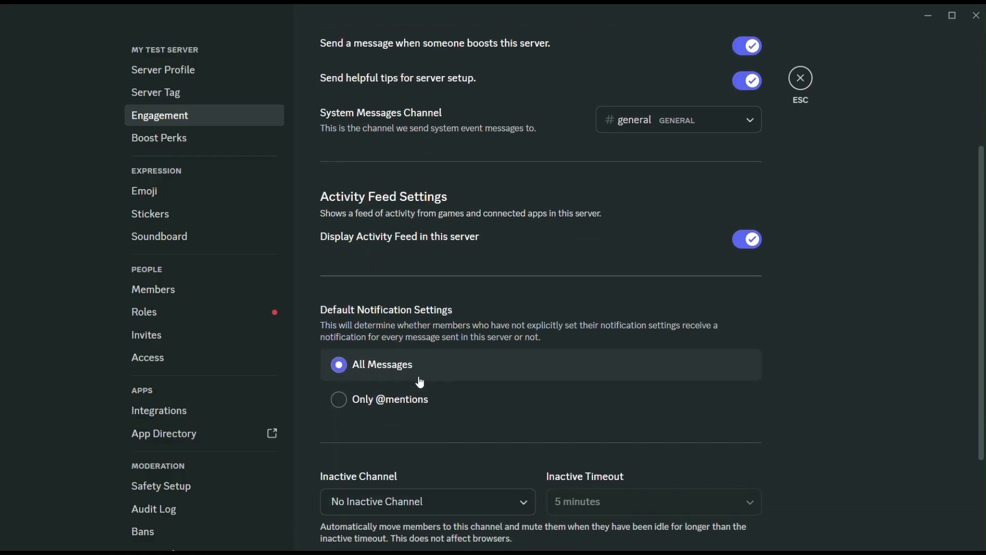
left_click(399, 406)
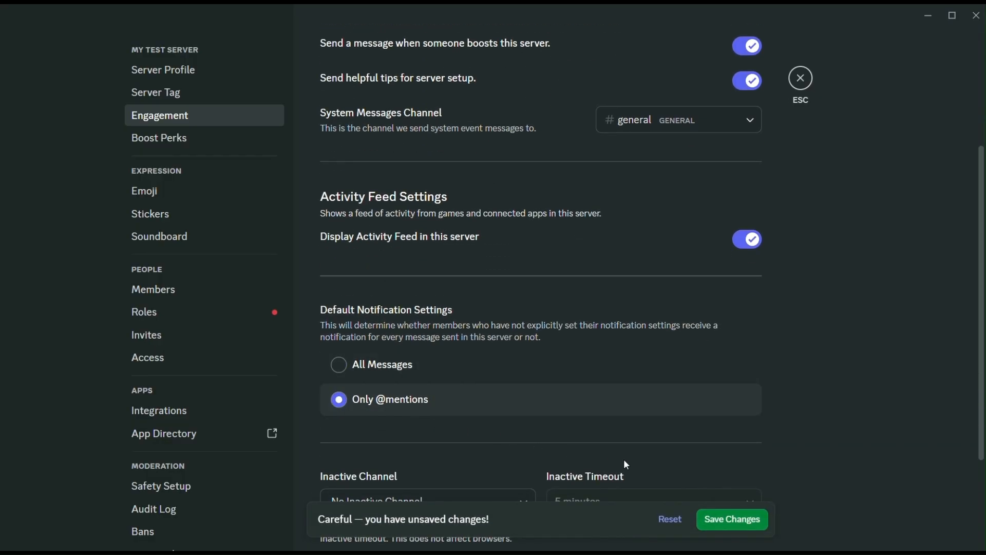
left_click(758, 527)
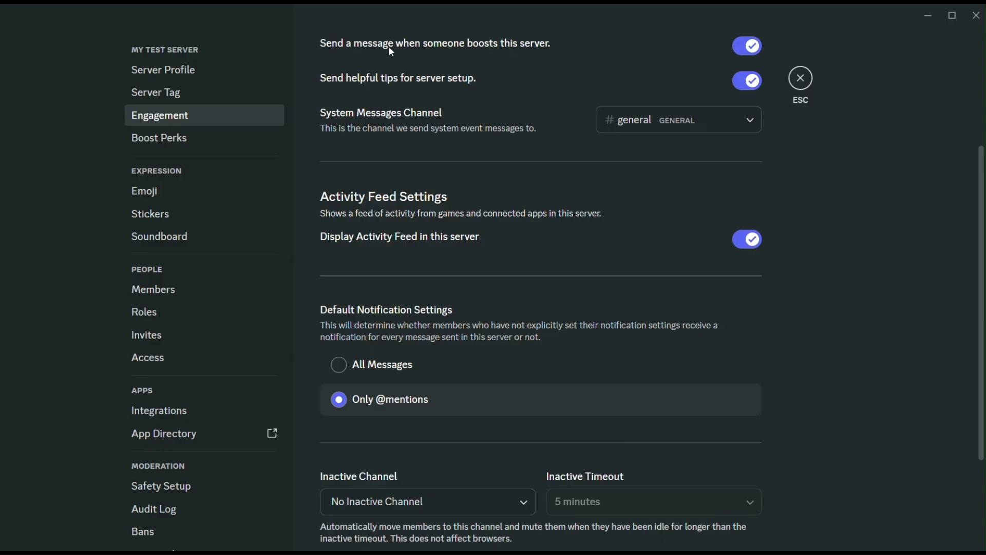
Open the server's roles settings, collapse the messaging permissions notice and look over the existing roles
left_click(177, 321)
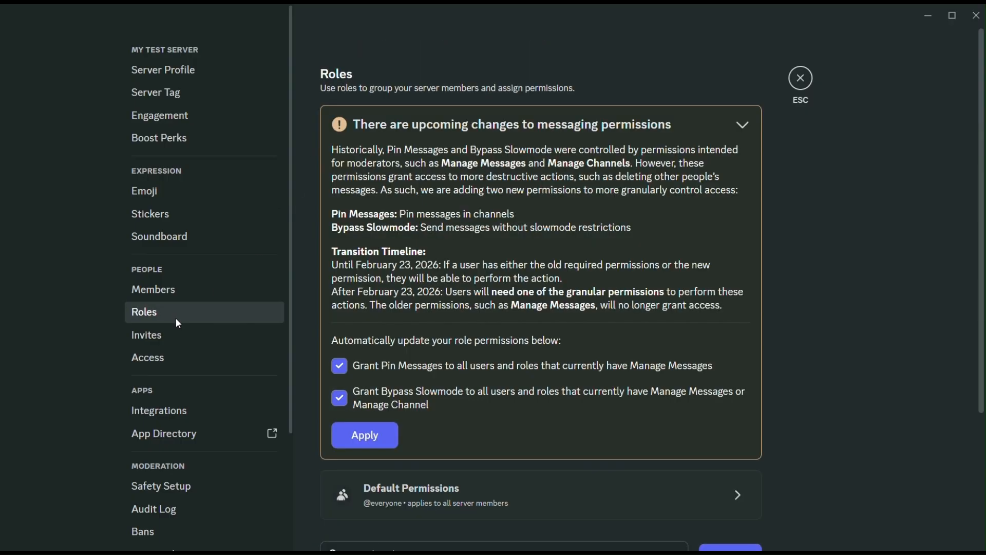
left_click(748, 128)
scroll(565, 367, "down", 2)
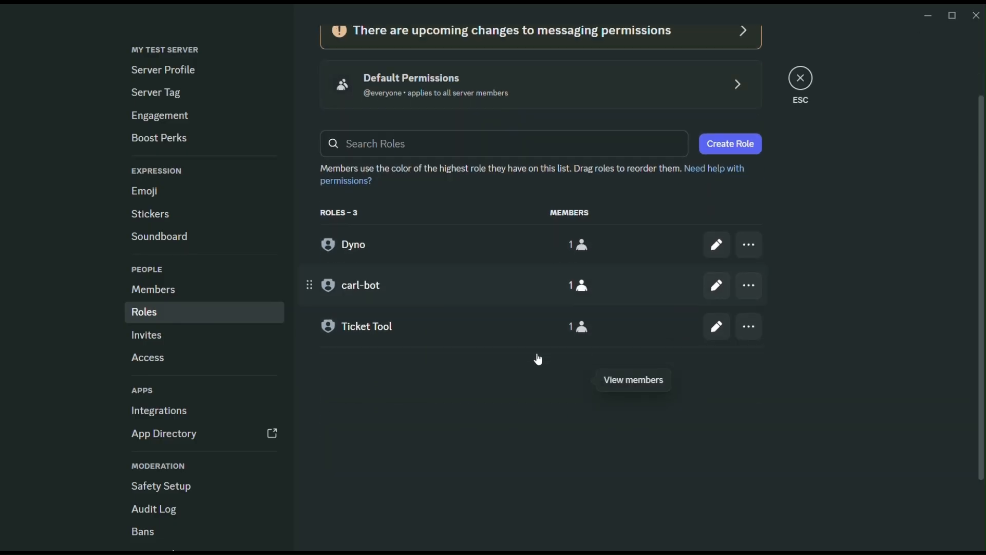
scroll(463, 290, "down", 2)
scroll(420, 288, "up", 3)
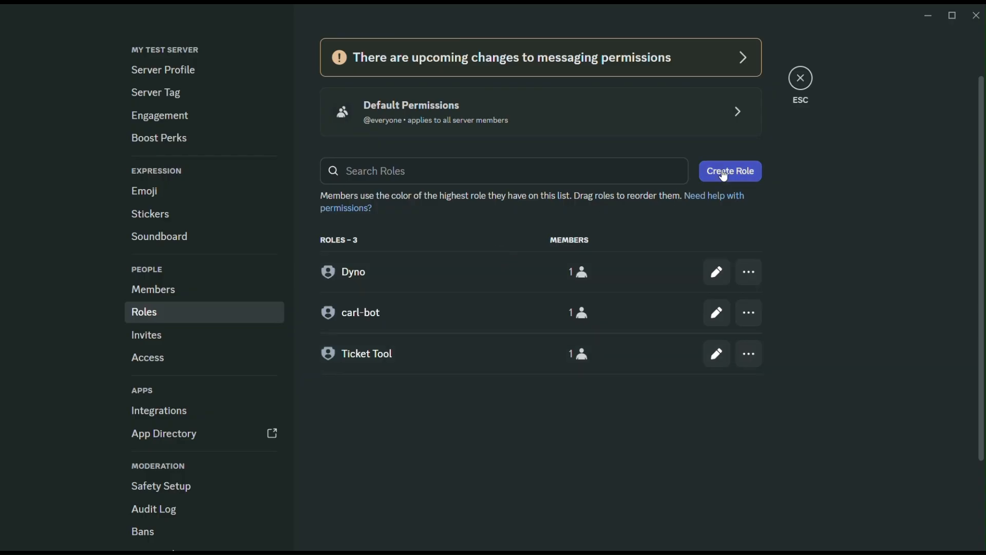
Open role editing from the default permissions and add eleven new roles to the server
left_click(724, 134)
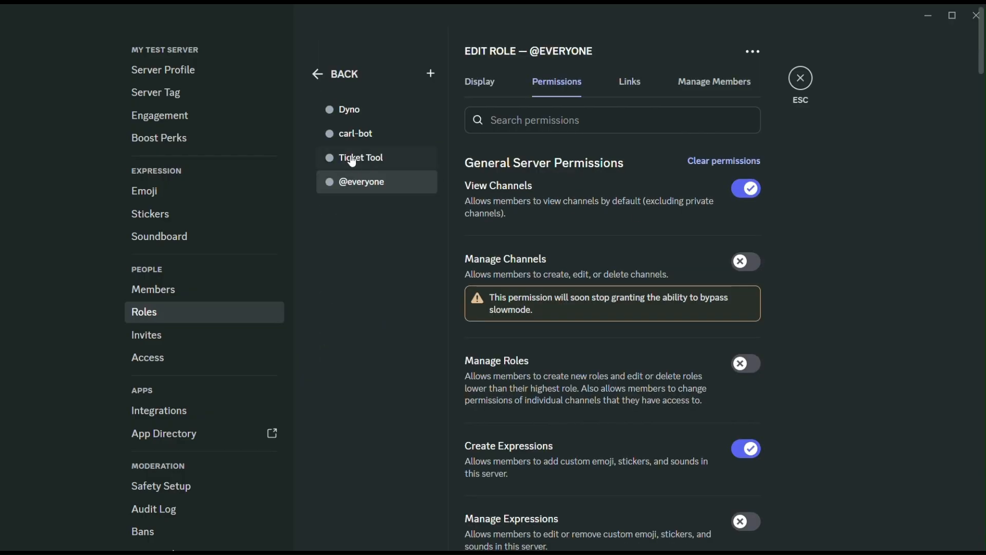
left_click(432, 76)
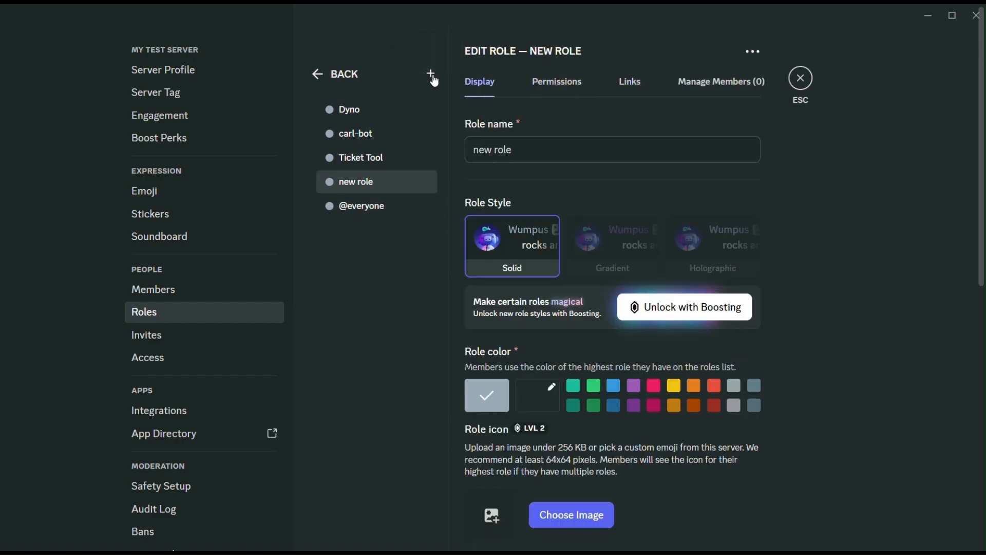
left_click(431, 76)
left_click(432, 76)
left_click(432, 76)
left_click(432, 76)
left_click(432, 76)
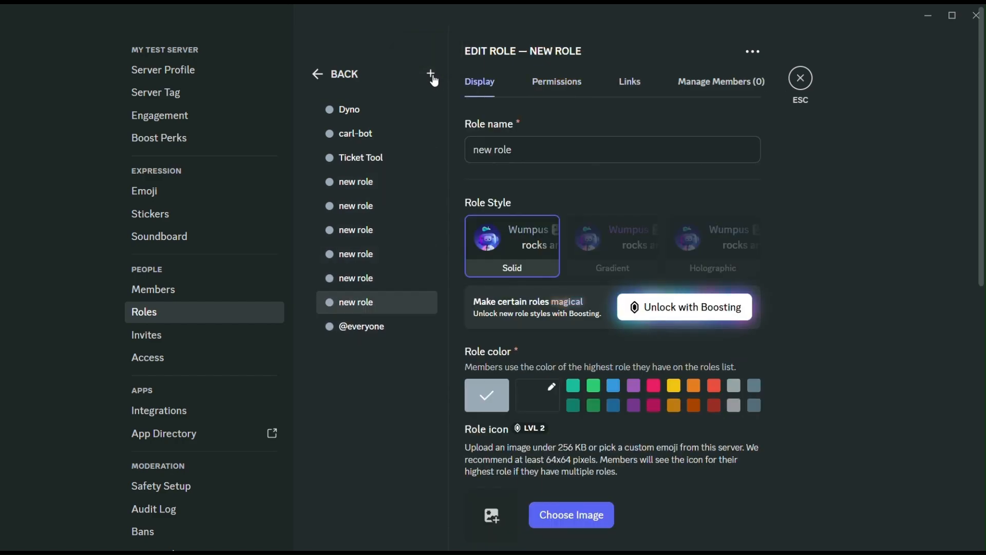
left_click(433, 77)
left_click(432, 77)
left_click(432, 77)
left_click(433, 77)
left_click(432, 77)
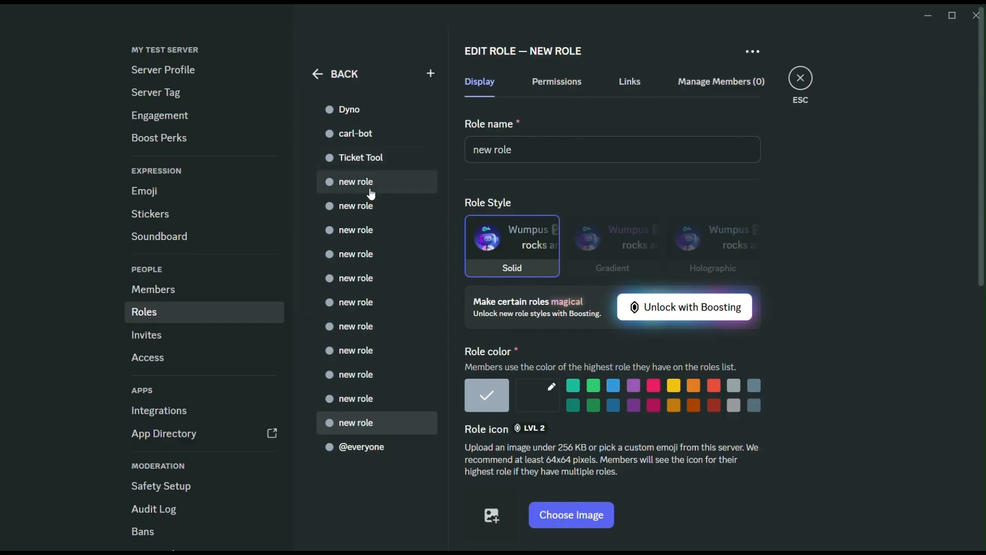
Rename the first new role below Ticket Tool as Owner
left_click(371, 190)
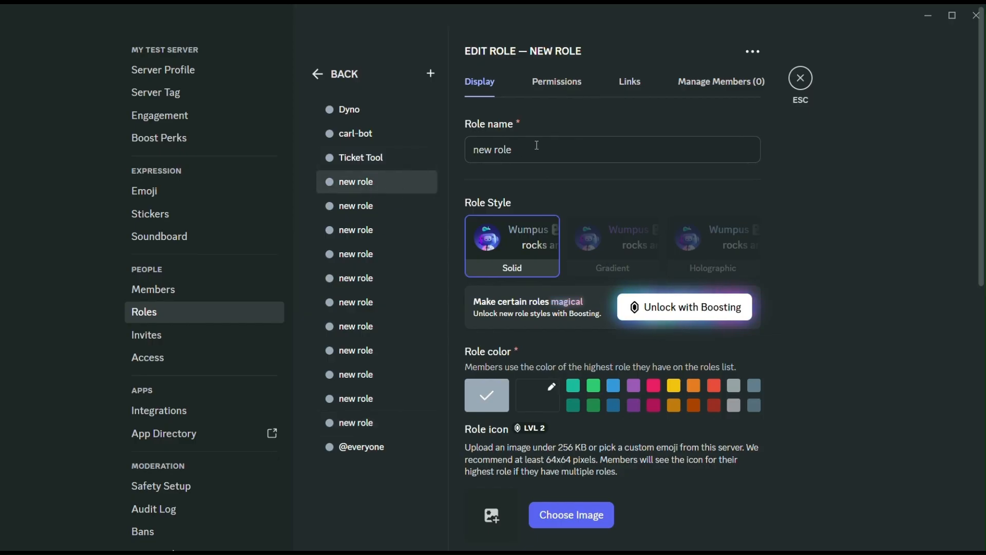
left_click_drag(534, 146, 467, 144)
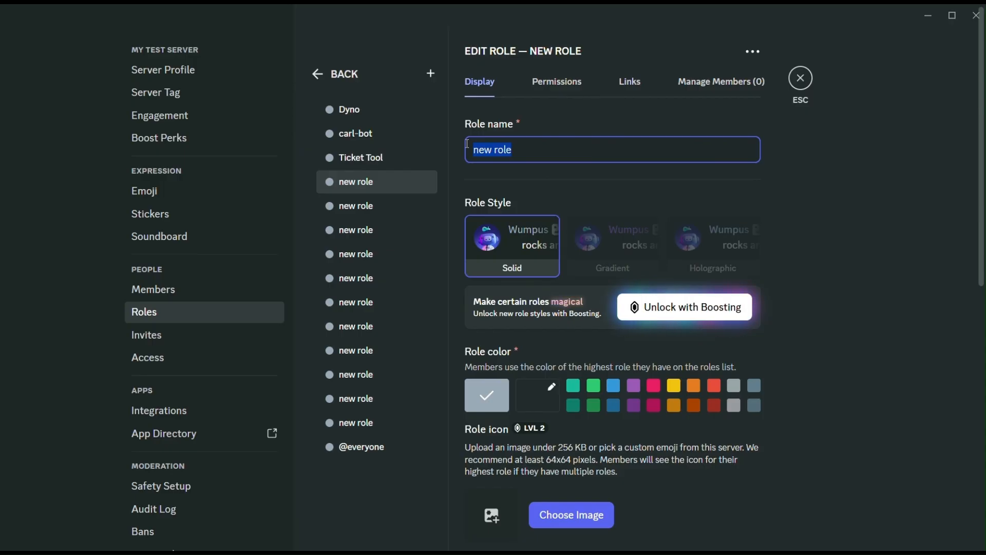
type("Owner")
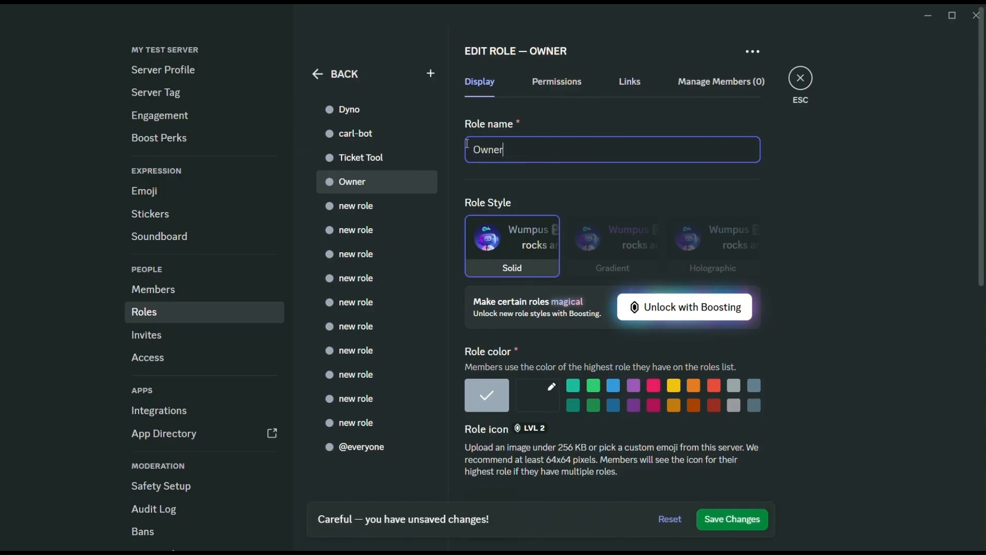
Rename the remaining new roles in order as Admin, Mod, Staff, ID Verified, Cross Verified, Unverified, and Test Role 1 through Test Role 4
left_click(382, 205)
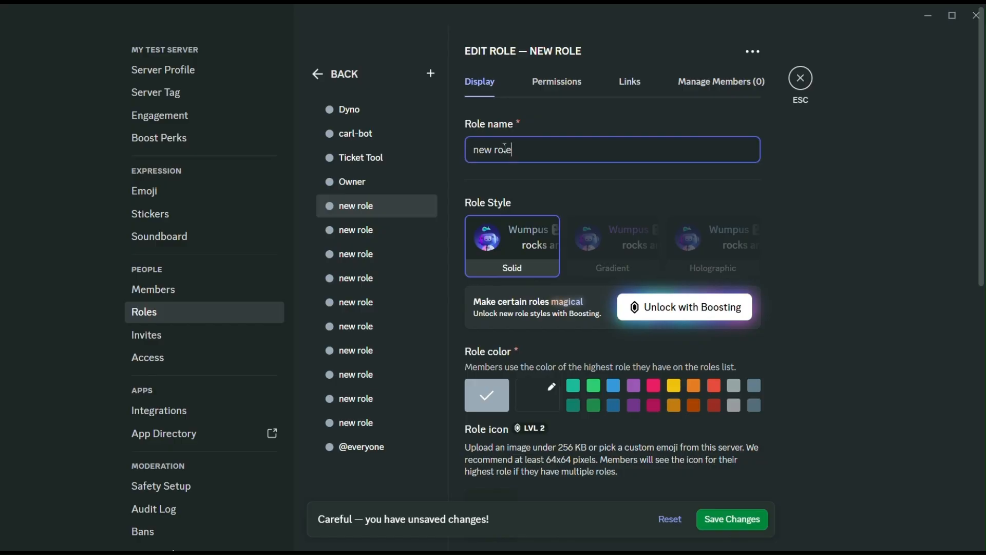
left_click_drag(538, 150, 468, 155)
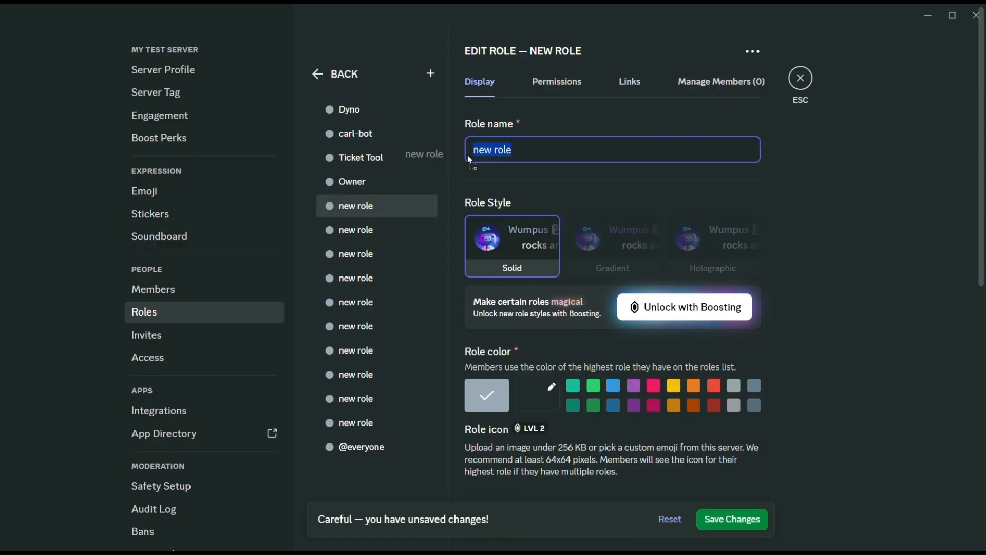
type("Admin")
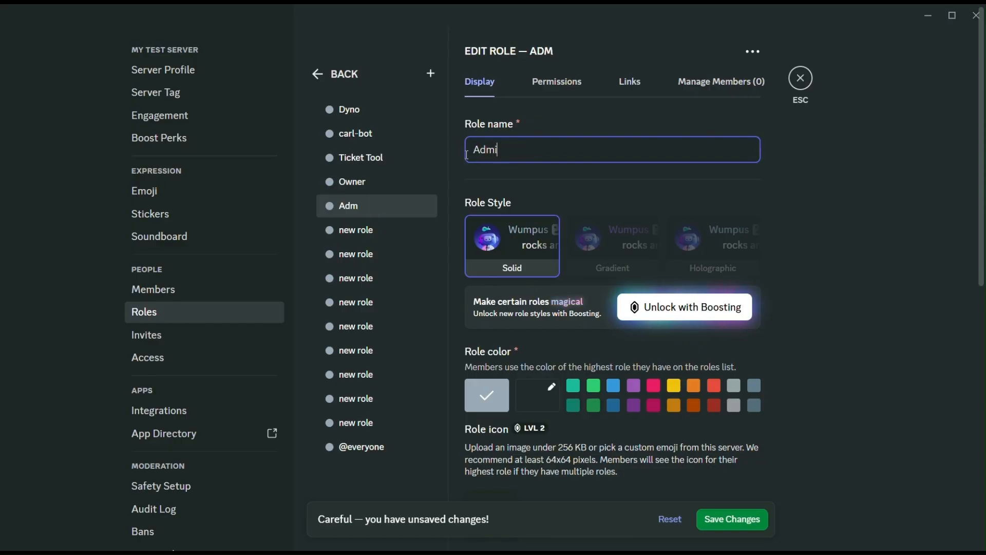
left_click(369, 237)
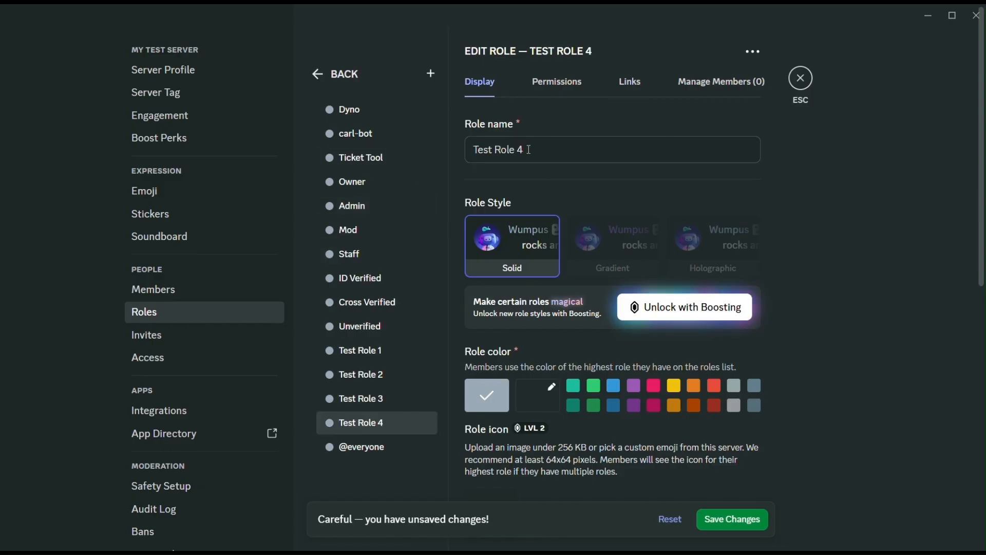
left_click(529, 150)
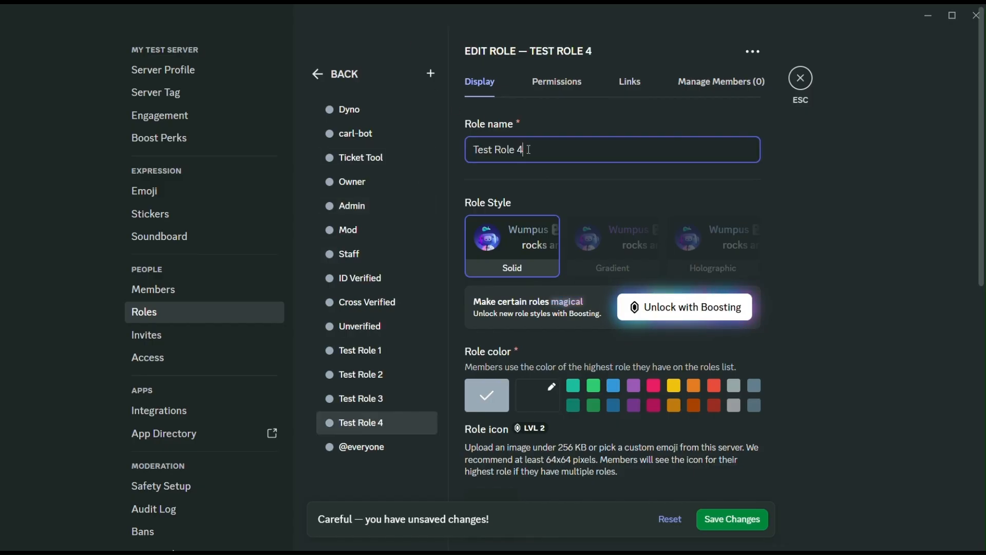
Set the Owner role's color to teal and the Admin role's color to green
left_click(383, 183)
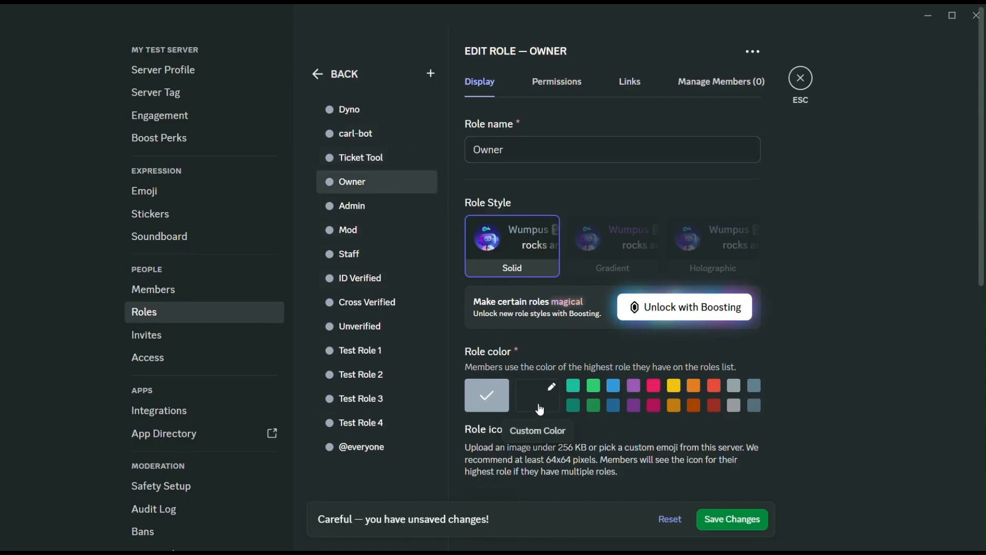
left_click(575, 388)
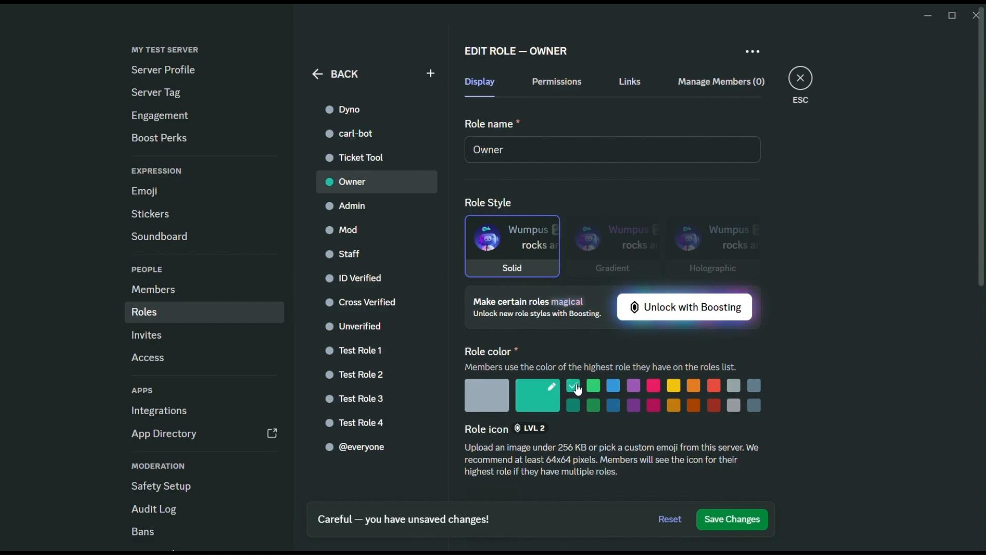
left_click(396, 204)
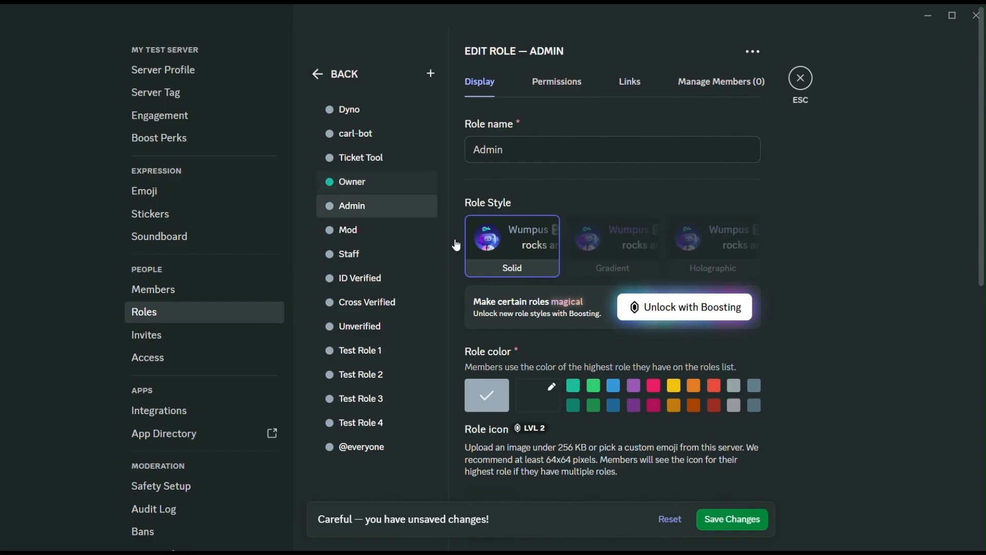
left_click(595, 391)
Color Mod blue, Staff purple, ID Verified pink, Cross Verified yellow, Unverified slate, Test Roles 1–4 orange, red, dark red and dark orange, and save
left_click(386, 232)
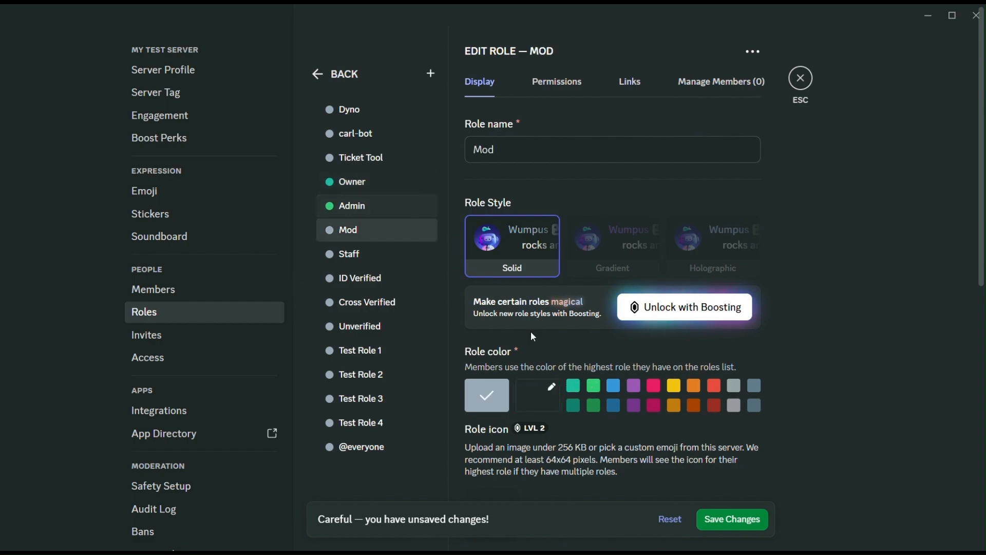
left_click(616, 388)
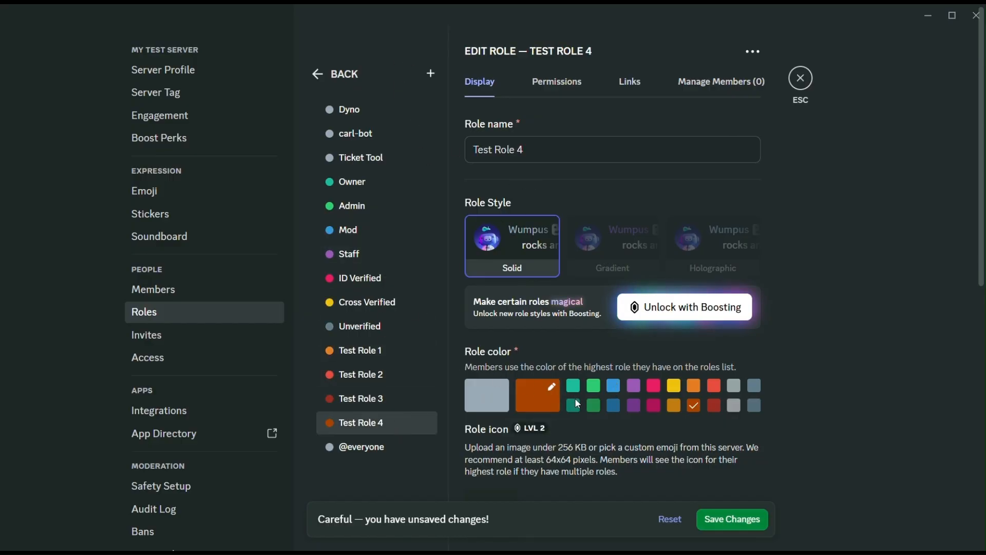
left_click(715, 529)
Turn on displaying role members separately from online members for the Owner, Admin and Mod roles
scroll(531, 334, "down", 5)
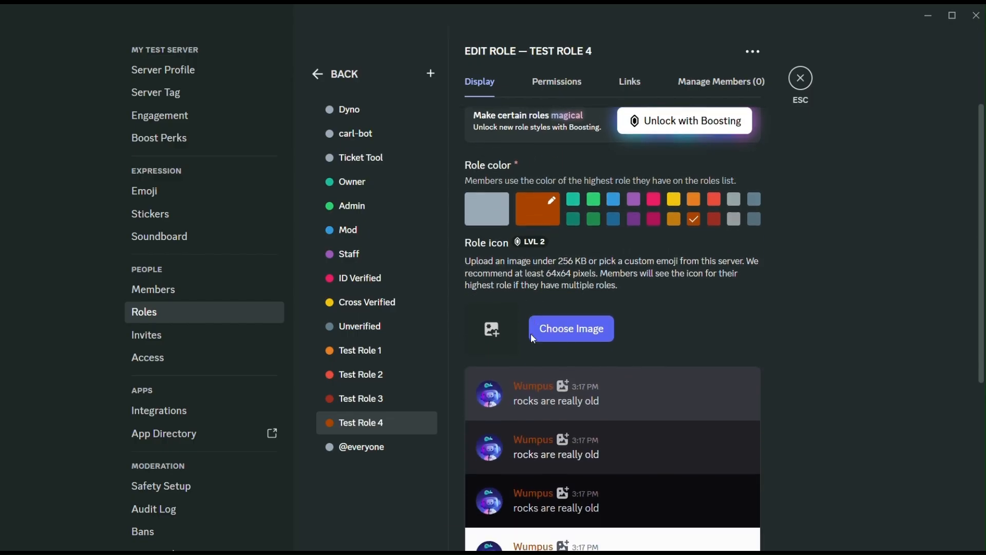
scroll(531, 334, "down", 3)
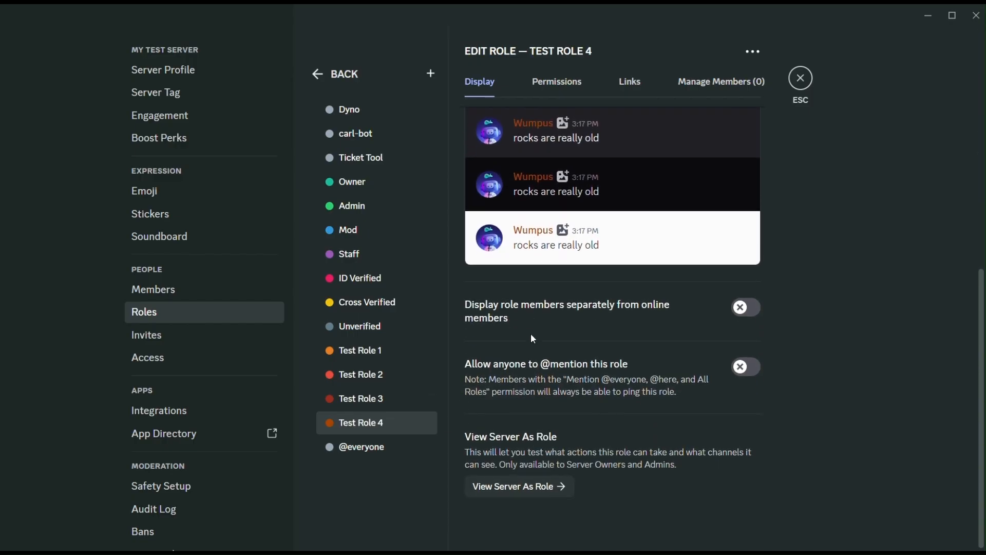
left_click(387, 282)
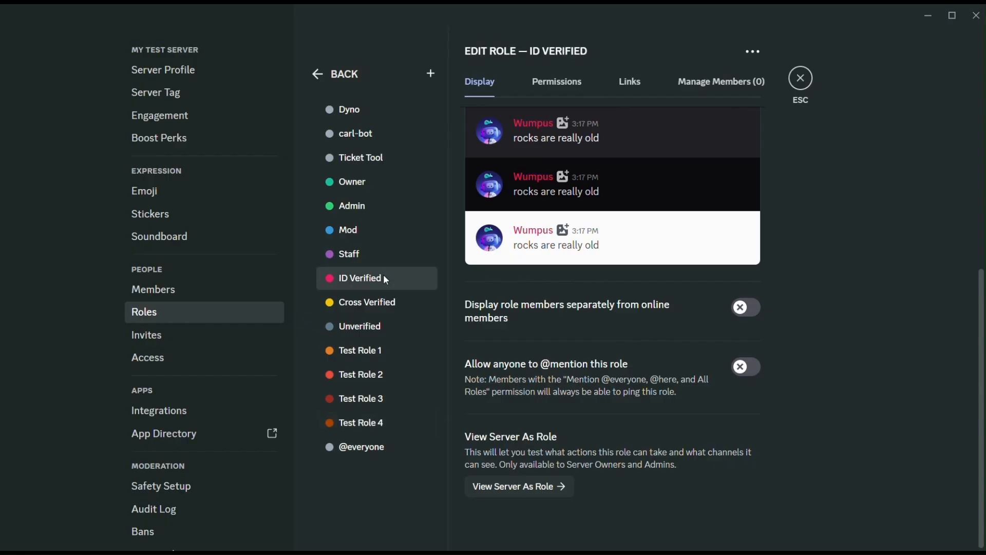
left_click(370, 182)
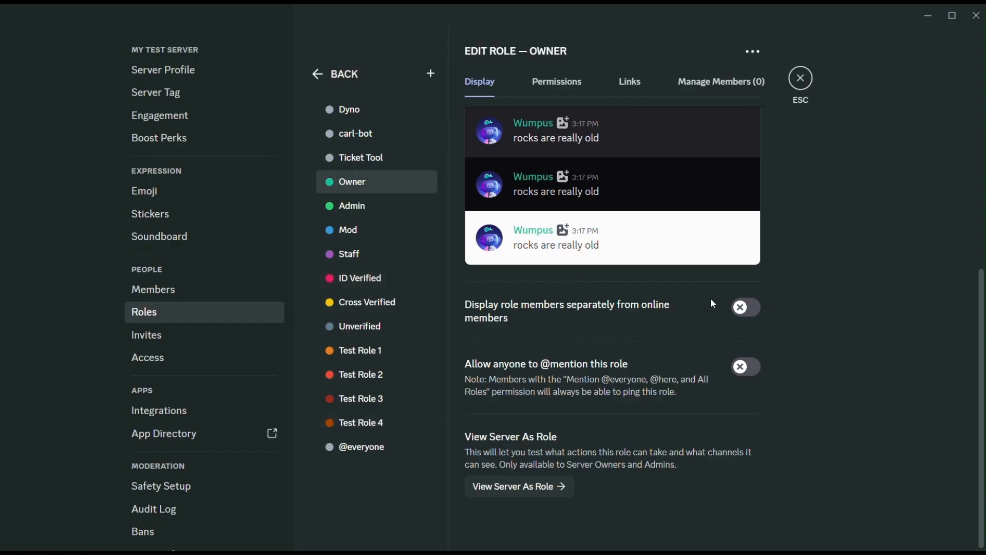
left_click(750, 309)
left_click(381, 208)
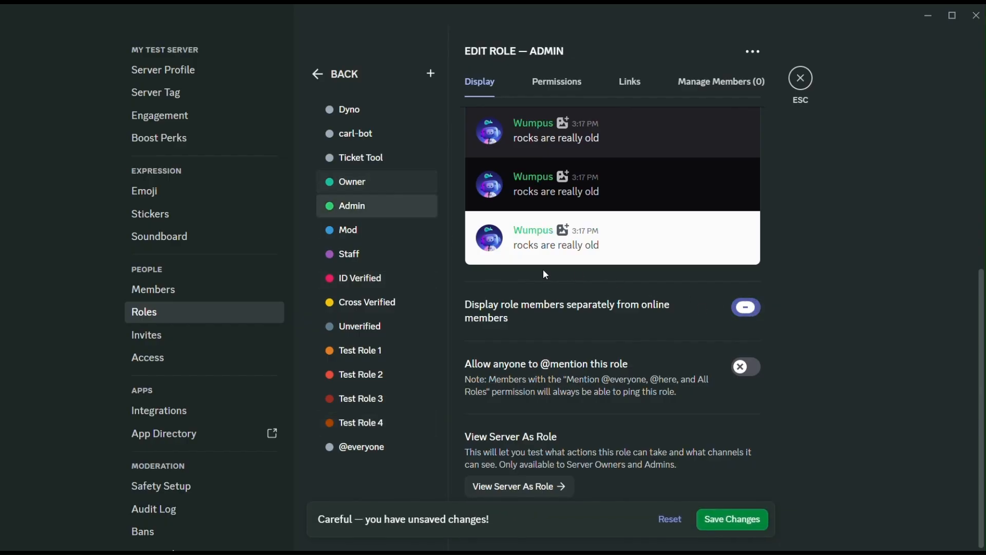
left_click(749, 310)
left_click(405, 234)
left_click(751, 310)
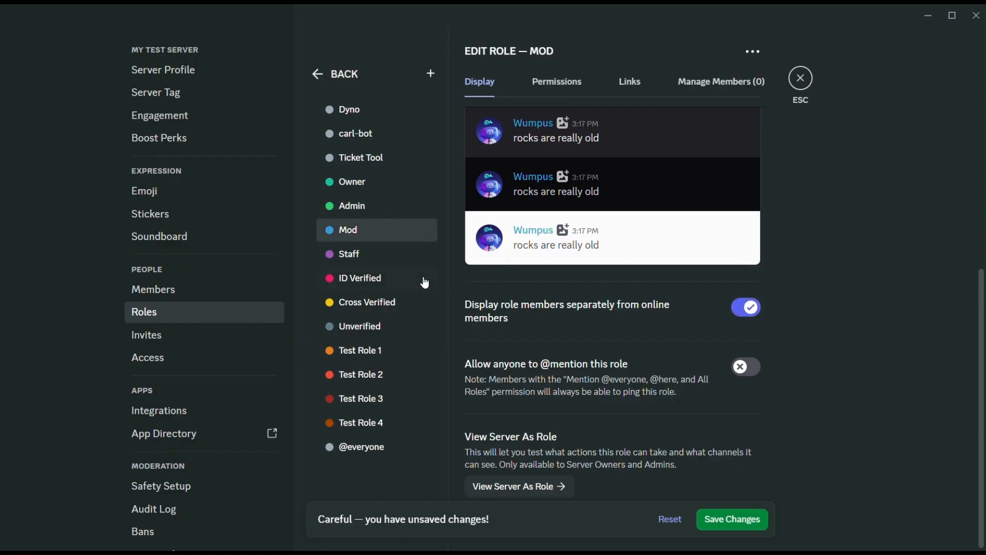
Enable separate member display for the ID Verified and Cross Verified roles
left_click(425, 283)
left_click(747, 308)
left_click(417, 304)
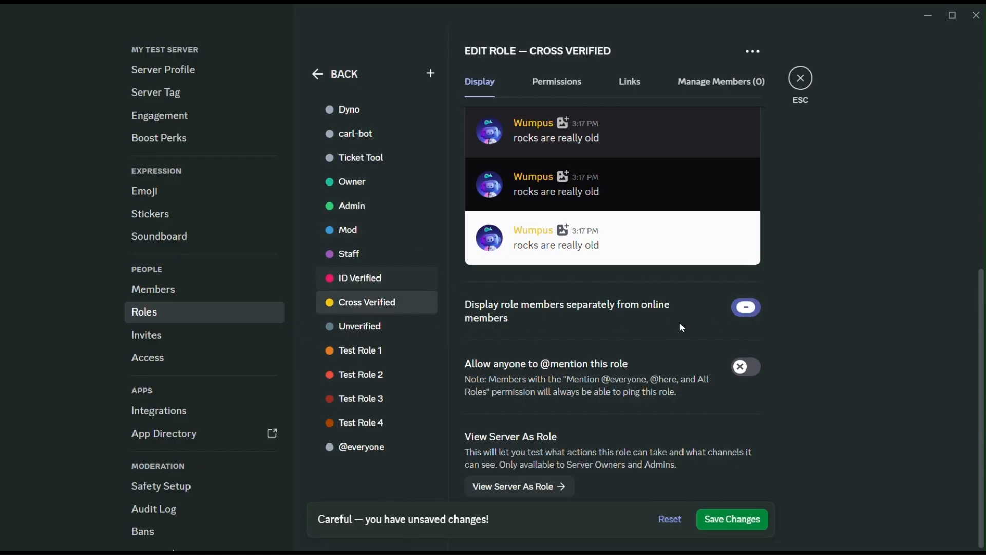
left_click(748, 308)
left_click(360, 254)
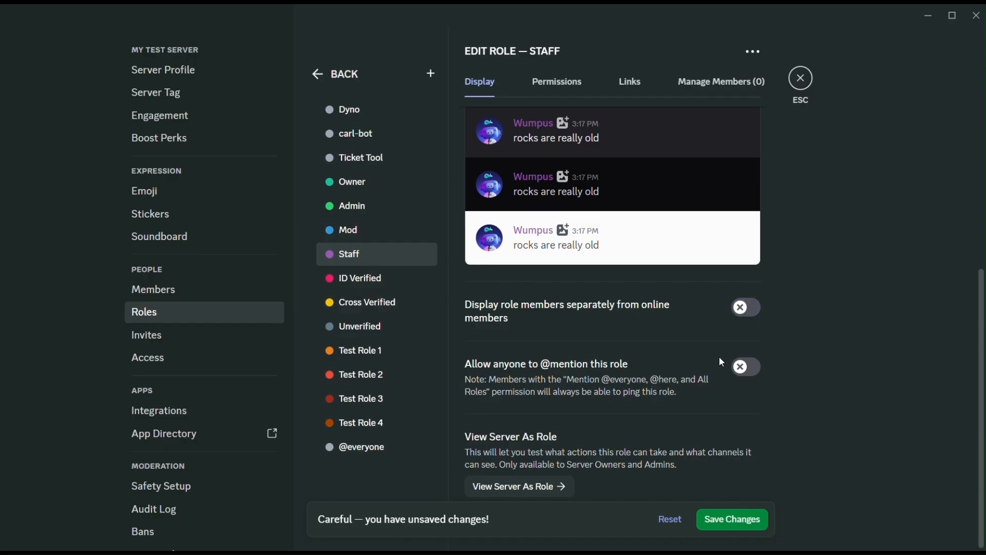
left_click(749, 376)
left_click(733, 522)
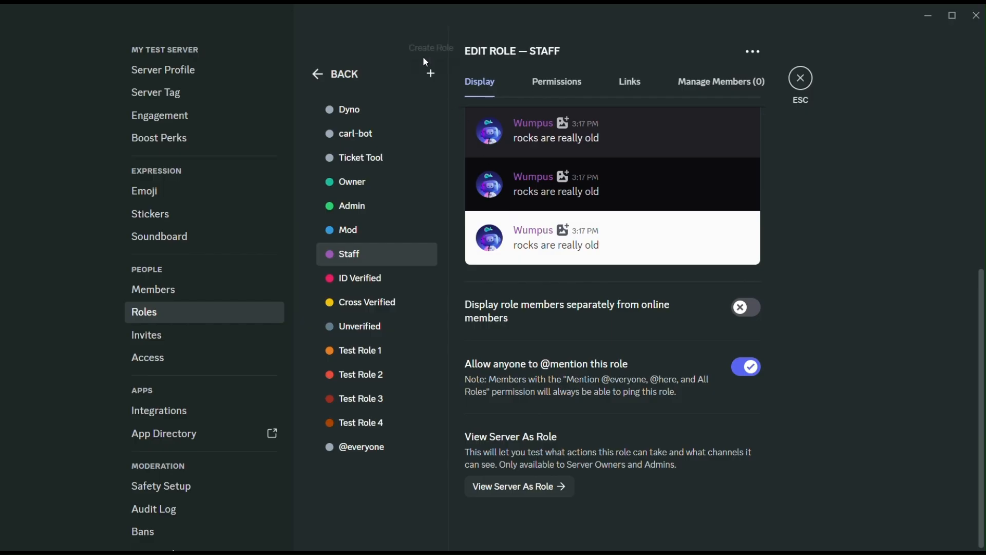
Grant the Administrator permission to the Owner and Admin roles and save the changes
left_click(560, 88)
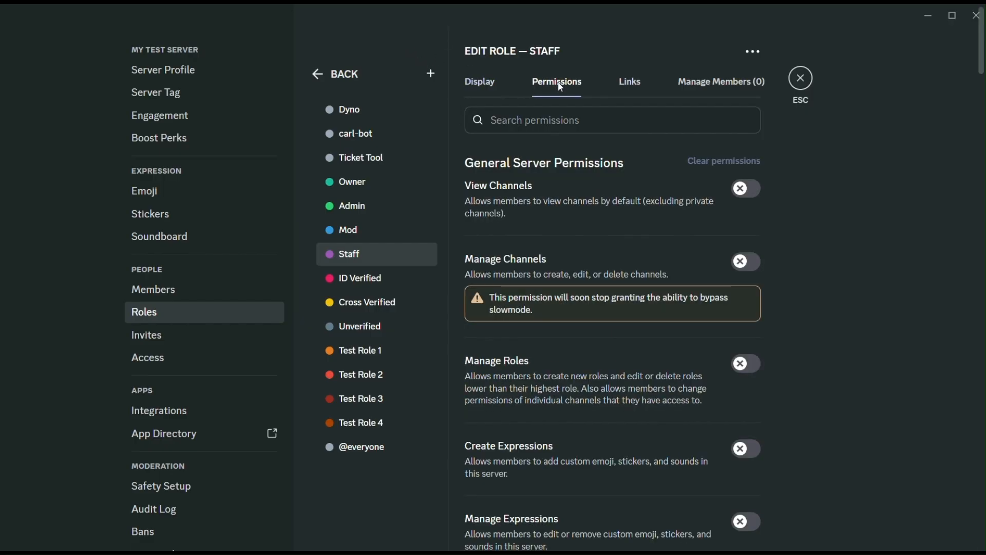
left_click(378, 281)
scroll(698, 273, "down", 1)
scroll(699, 275, "down", 15)
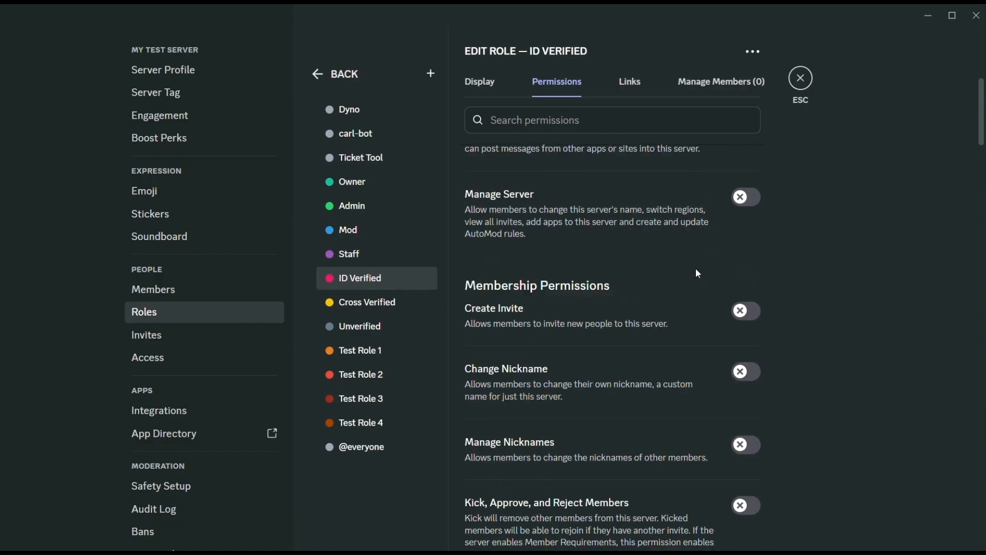
scroll(698, 273, "down", 15)
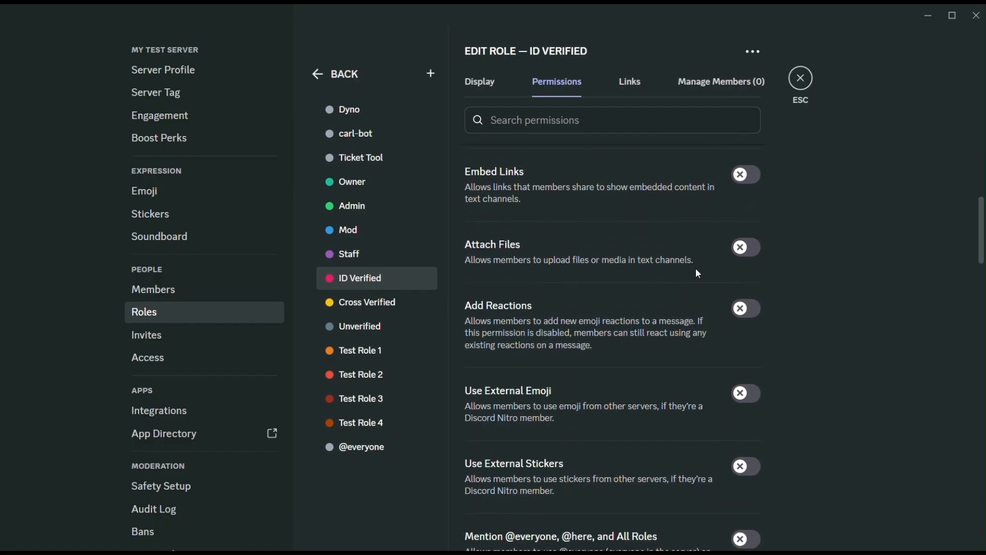
scroll(698, 273, "down", 15)
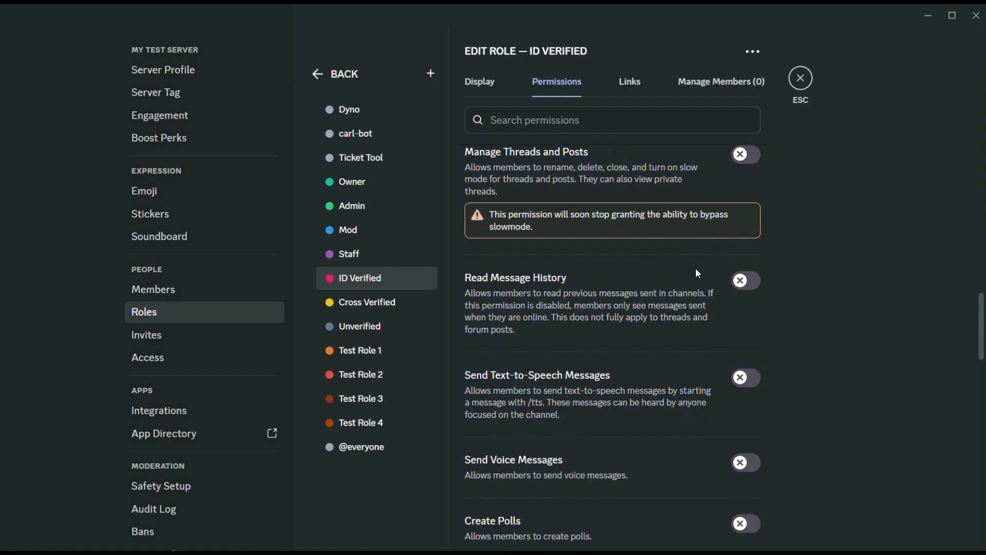
scroll(698, 274, "down", 15)
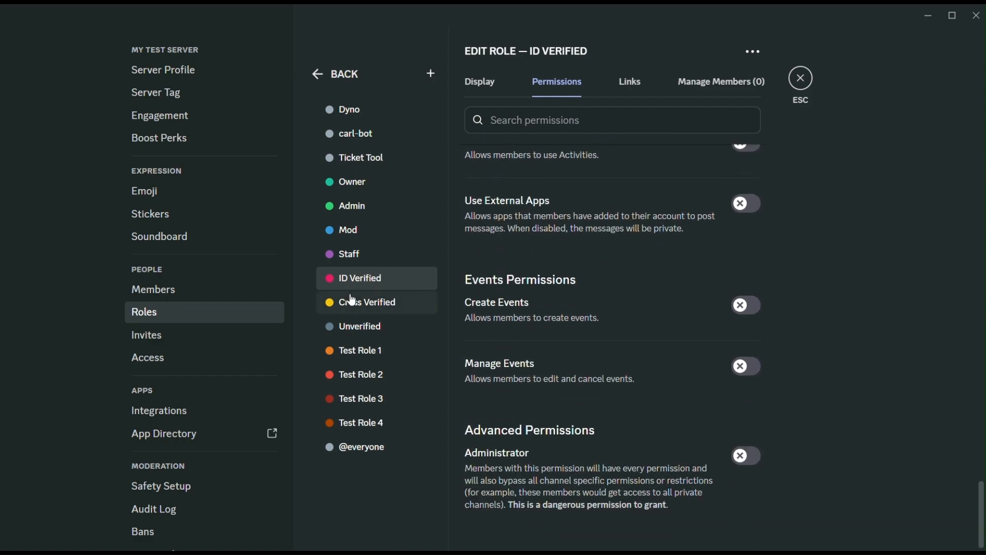
left_click(356, 188)
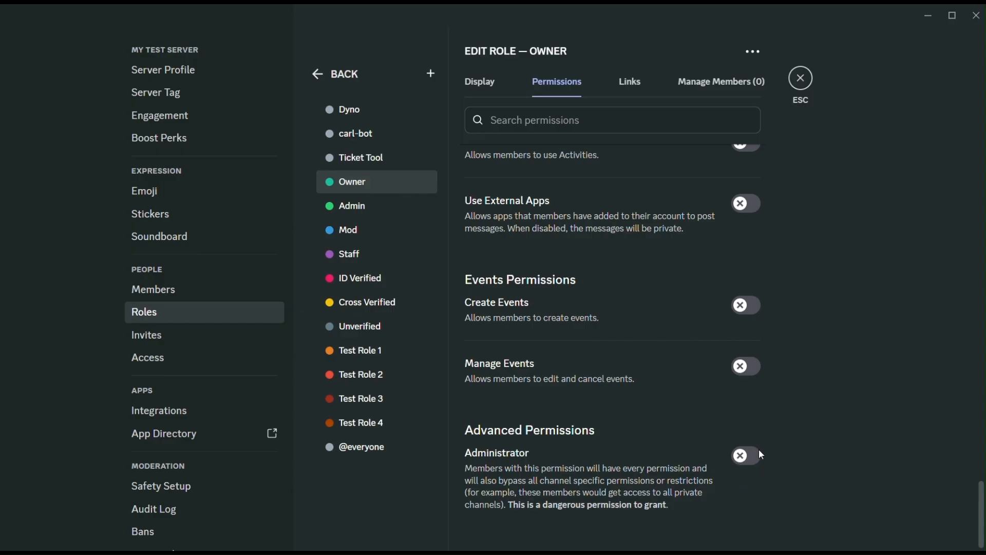
left_click(741, 466)
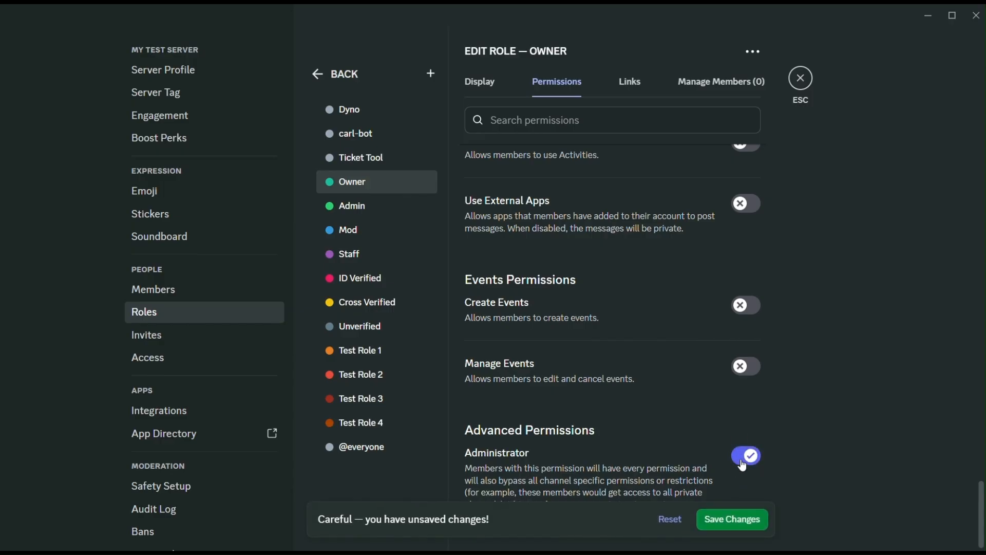
left_click(373, 211)
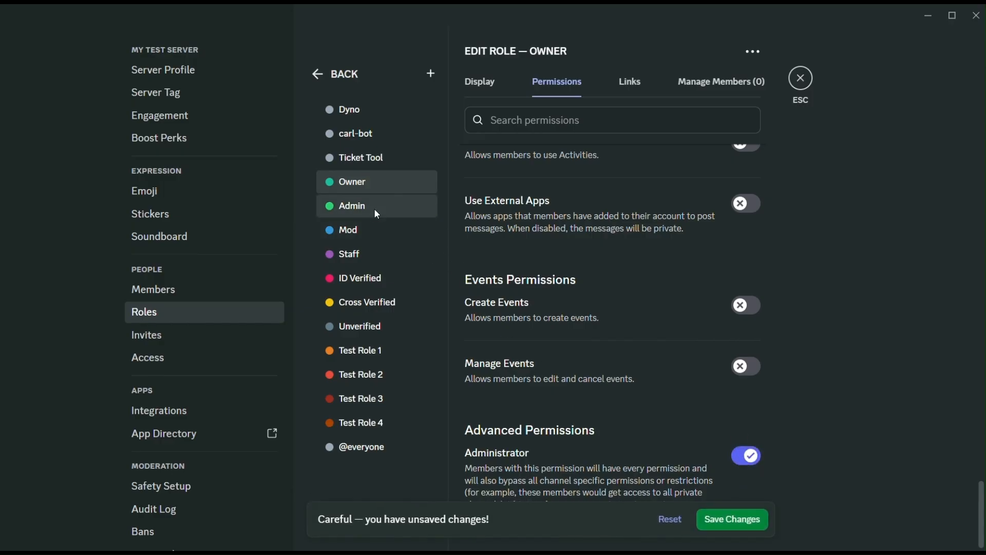
left_click(755, 466)
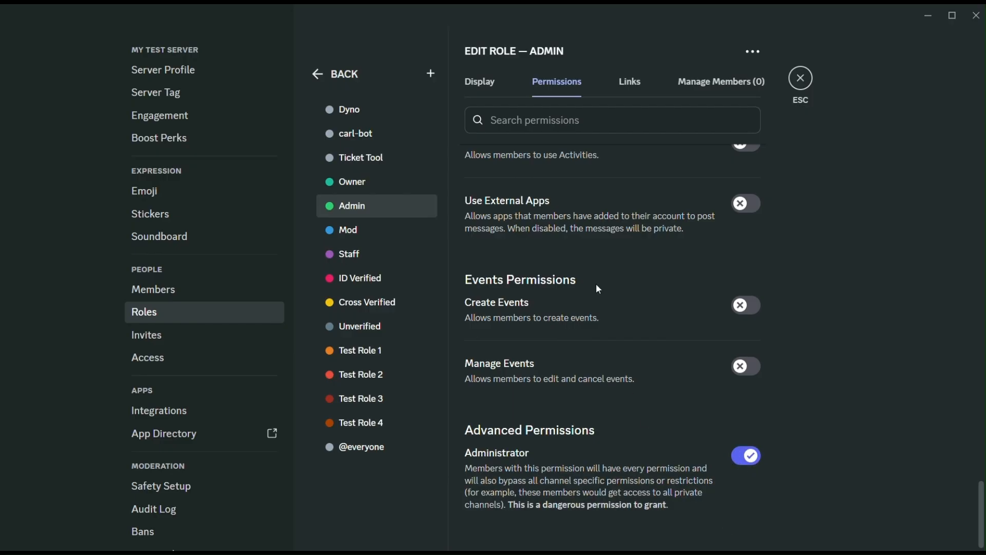
left_click(493, 93)
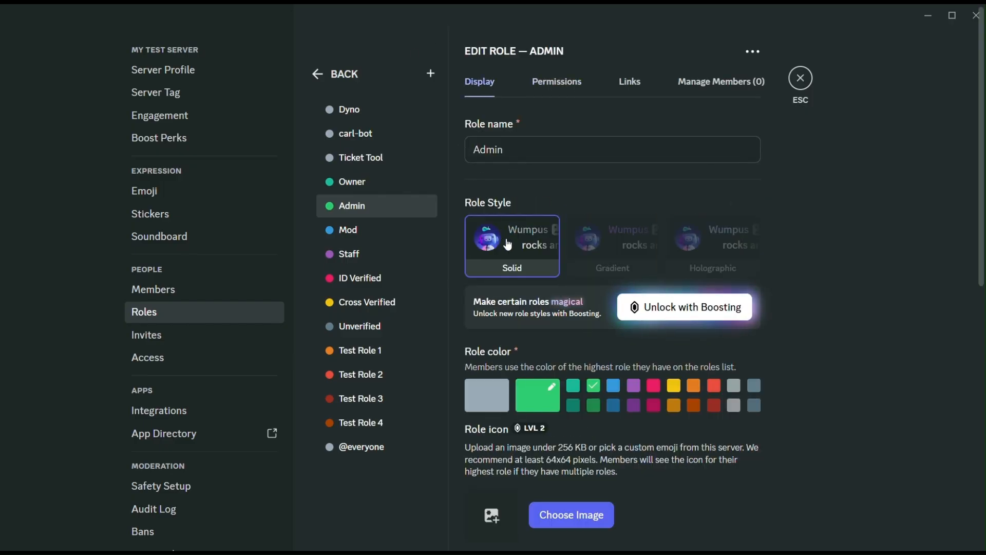
scroll(559, 291, "down", 10)
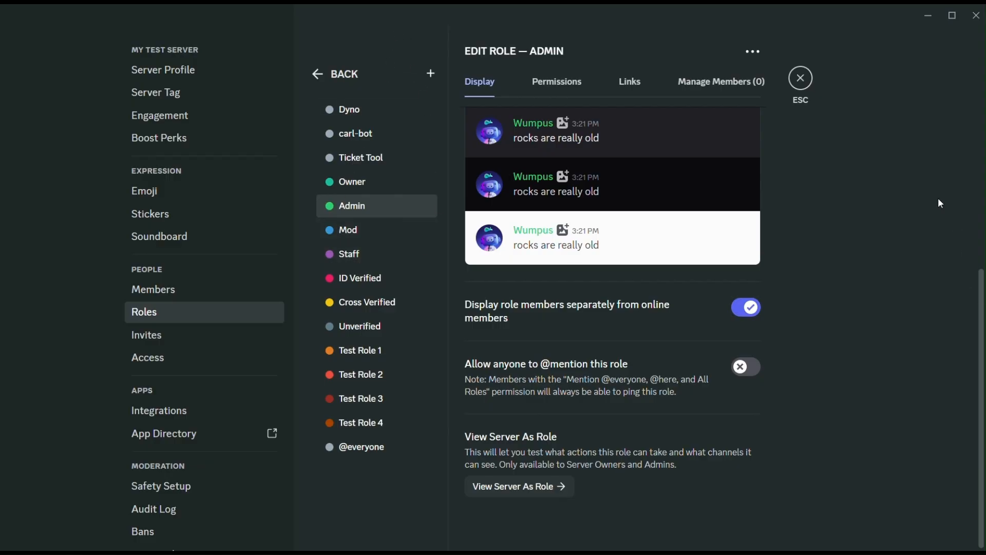
left_click(801, 80)
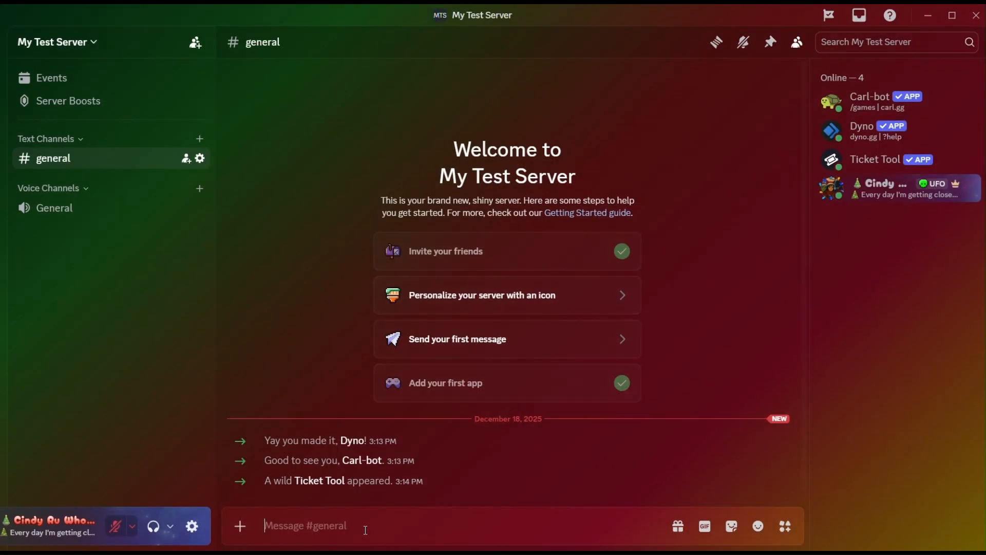
type("@test")
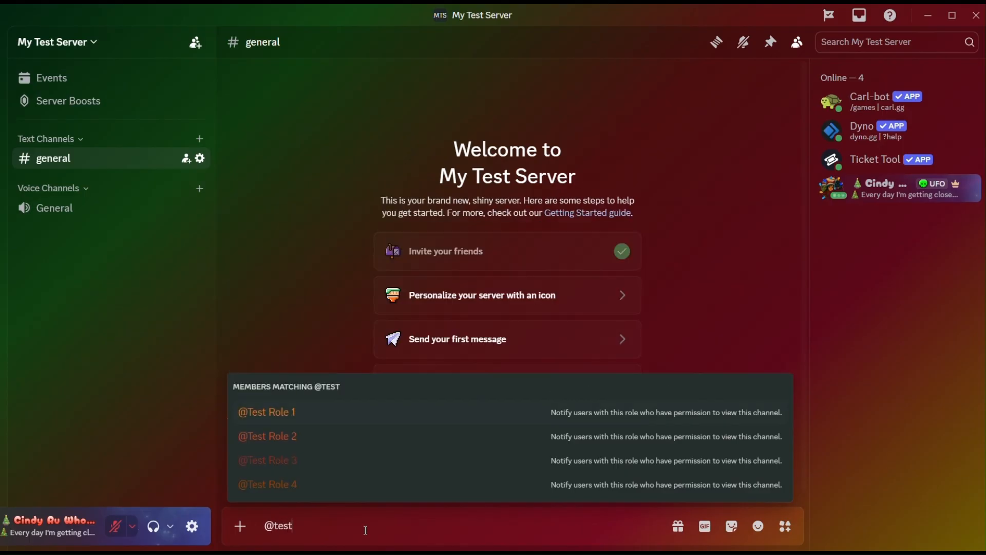
key("Tab")
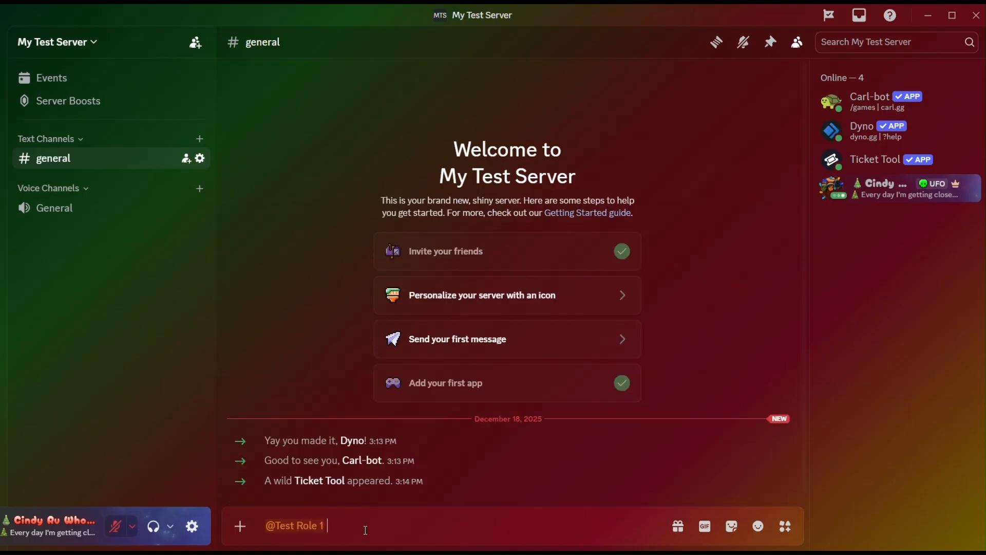